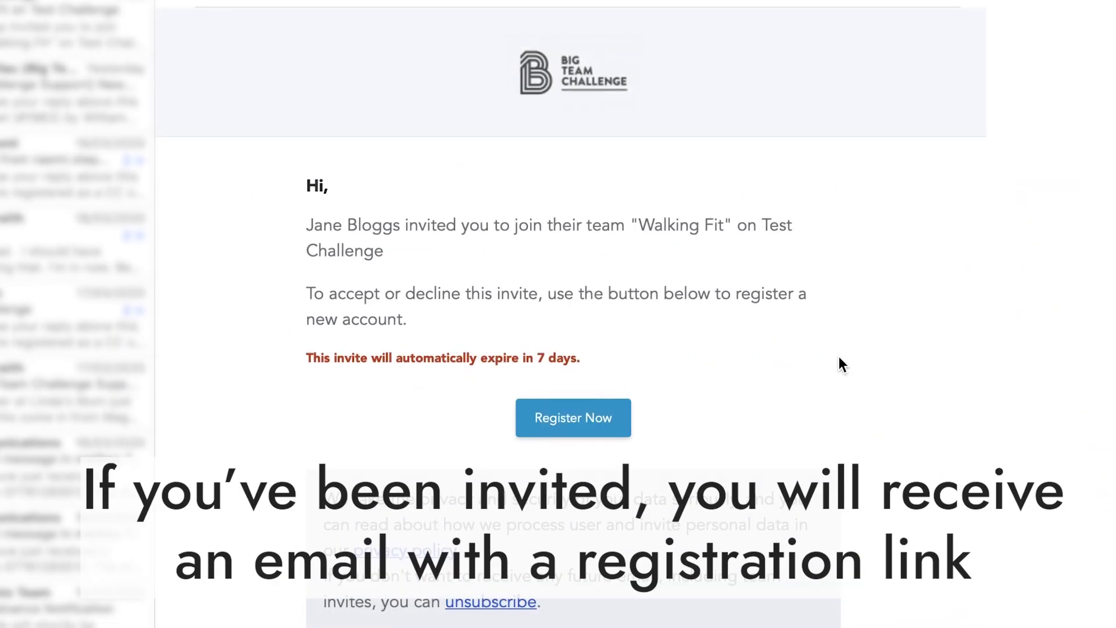
Register a new Big Team Challenge account and confirm it via the verification email's Verify Email Address link.
left_click(586, 418)
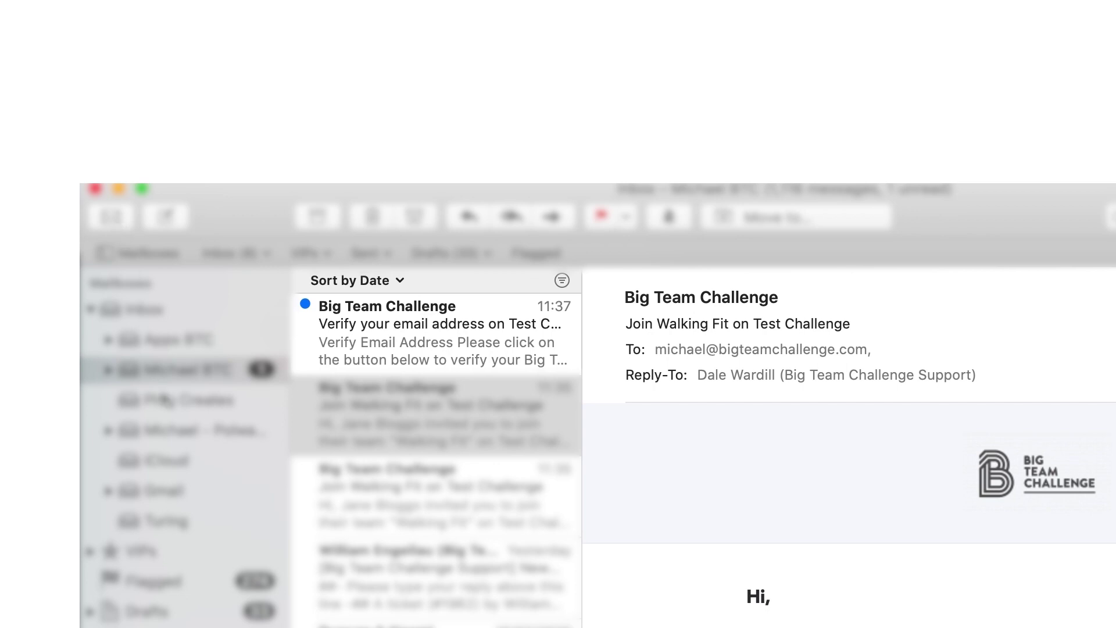
left_click(416, 337)
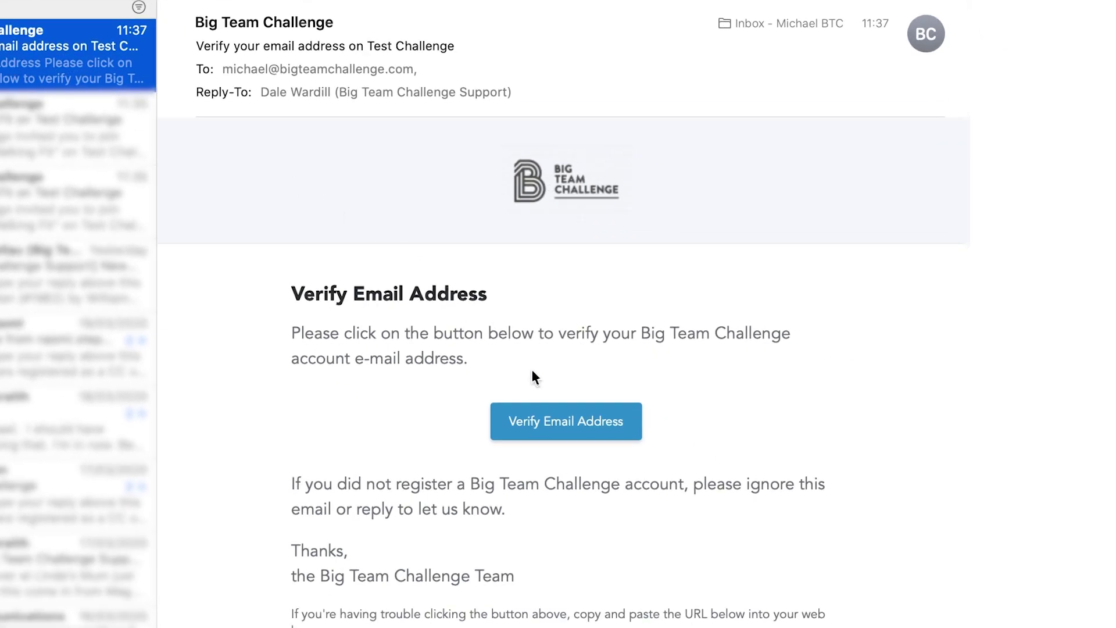
left_click(547, 421)
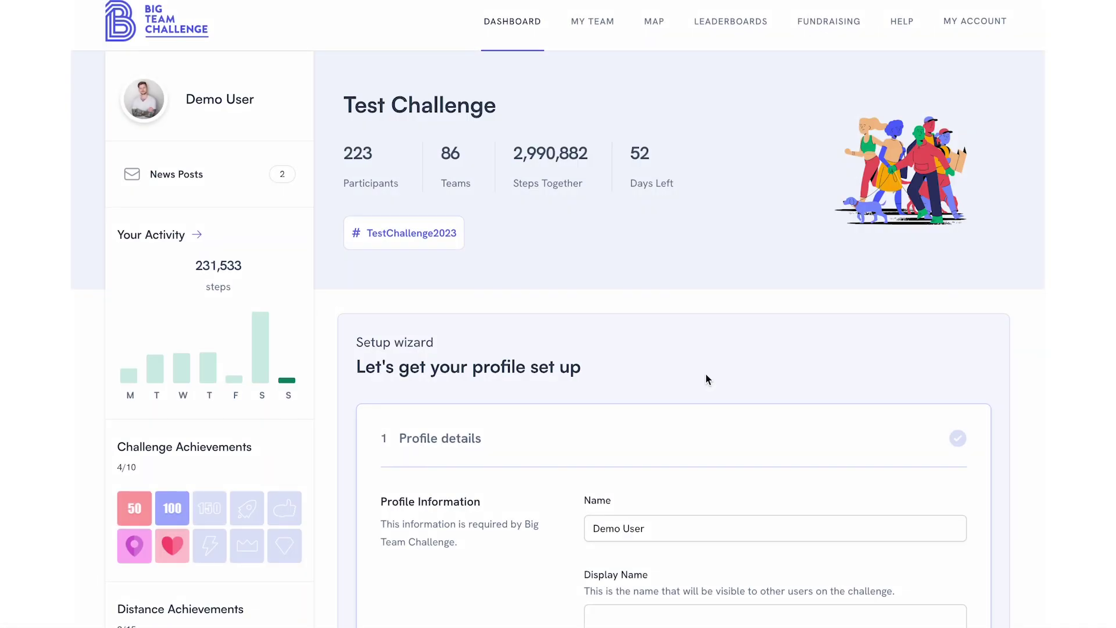
scroll(706, 375, "down", 5)
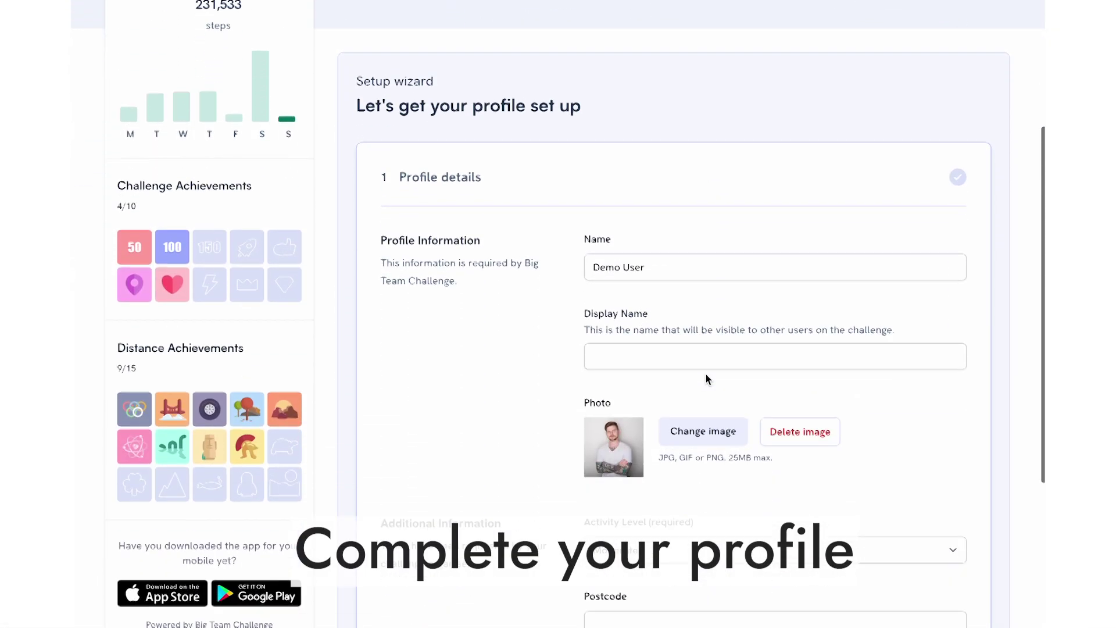
scroll(706, 375, "down", 1)
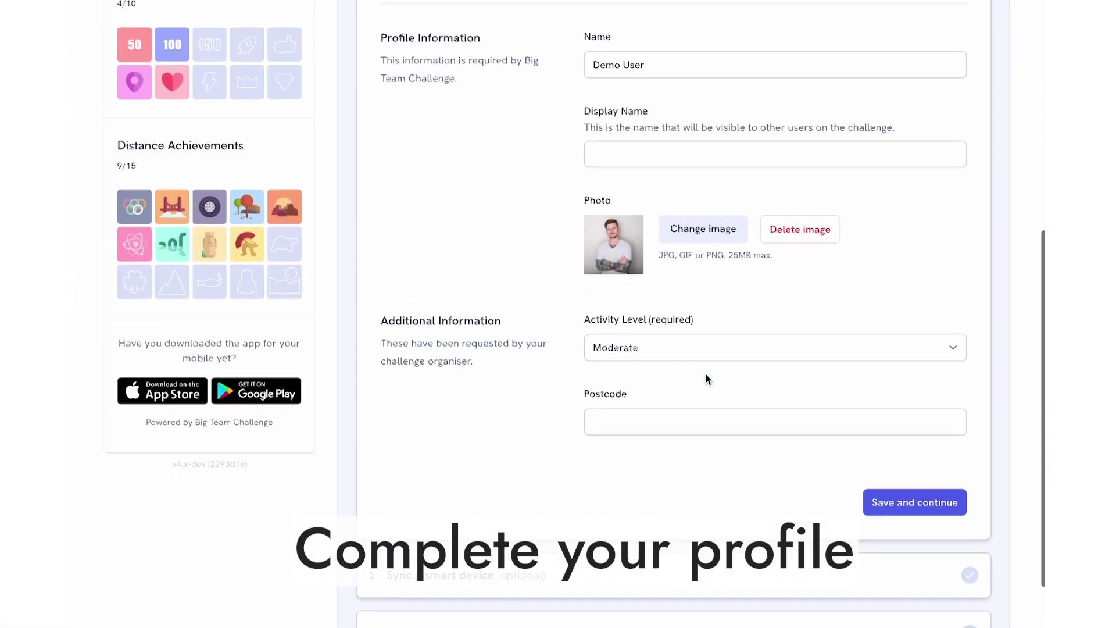
Save the profile details in the setup wizard and skip the smart device sync step.
left_click(914, 501)
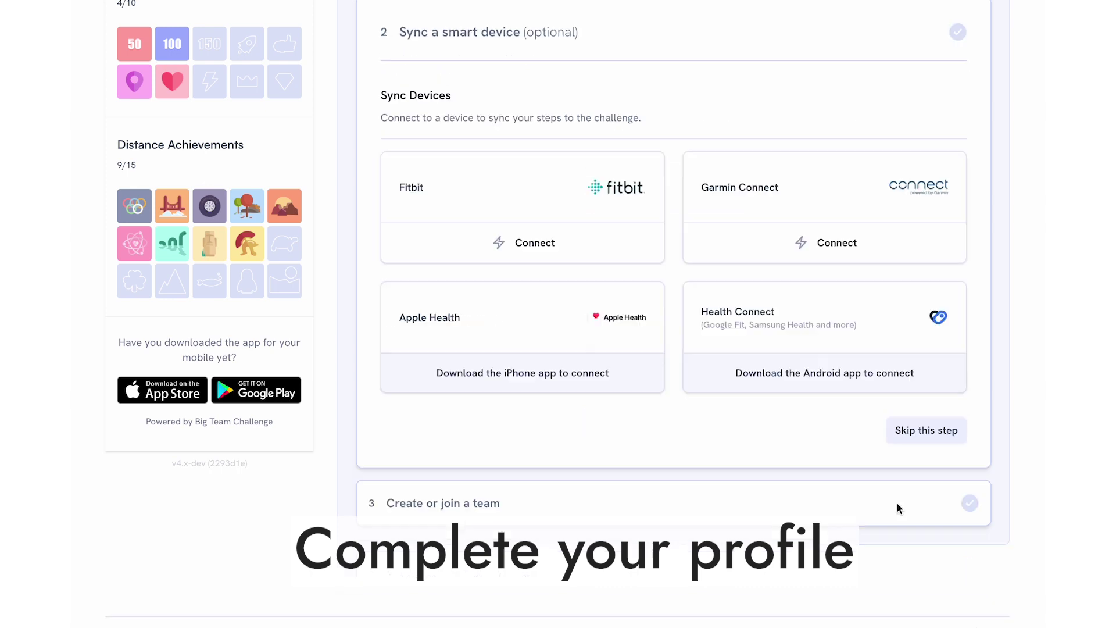
left_click(933, 440)
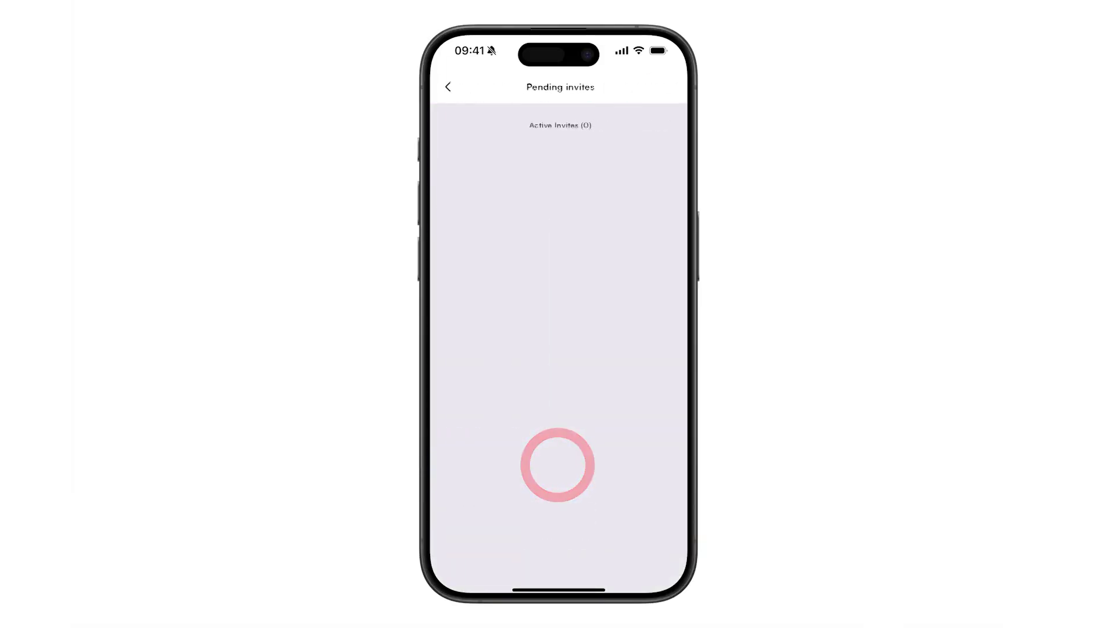
Expand the Join our team invite card for 10 Steps Forward 2 Steps Back and choose Accept.
left_click(559, 169)
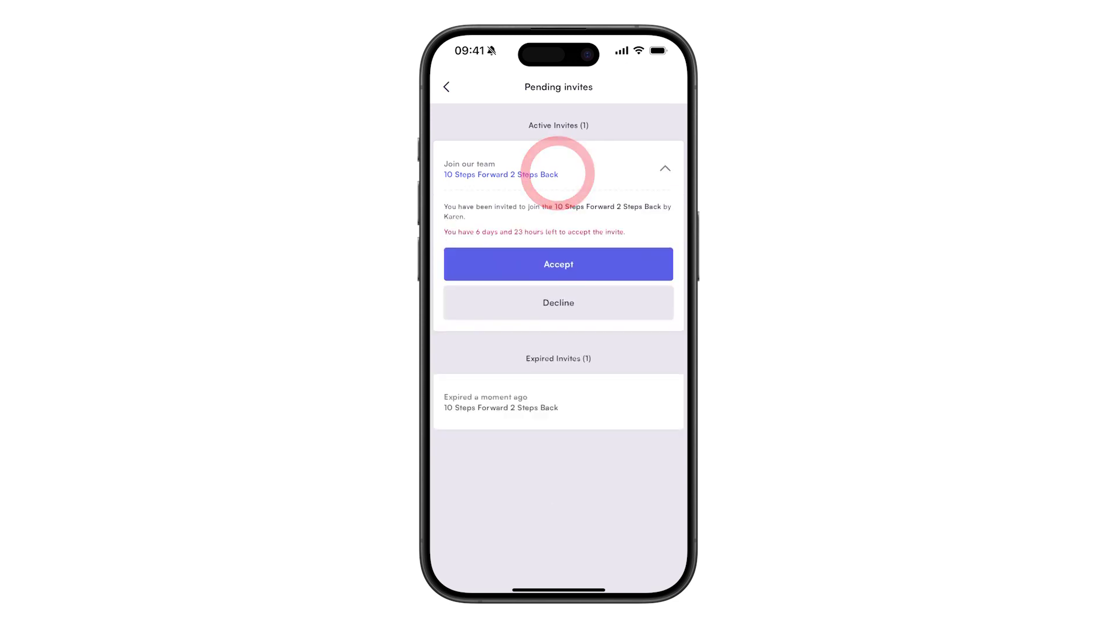
left_click(559, 263)
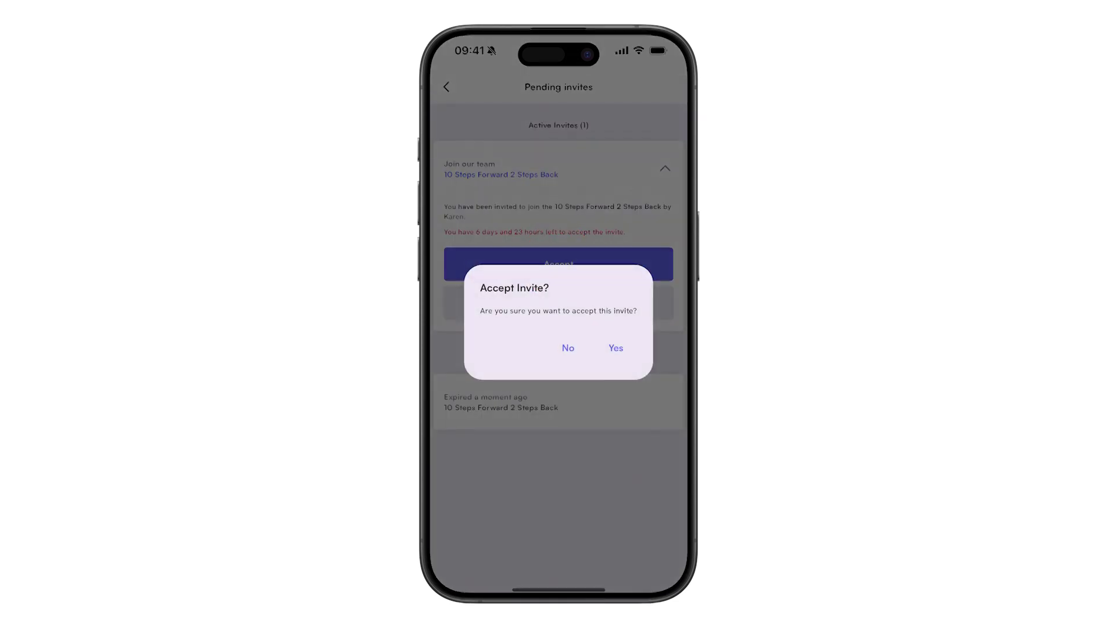